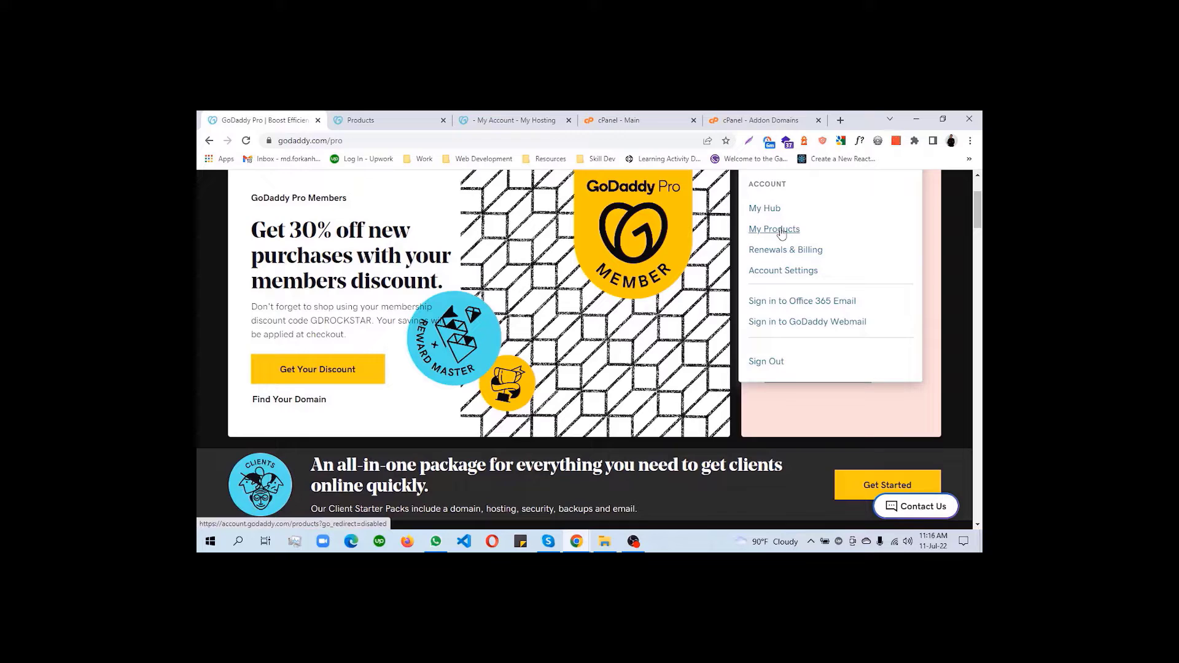
- Open the account's products list and copy the domain name sjhouserentals.com
click(394, 117)
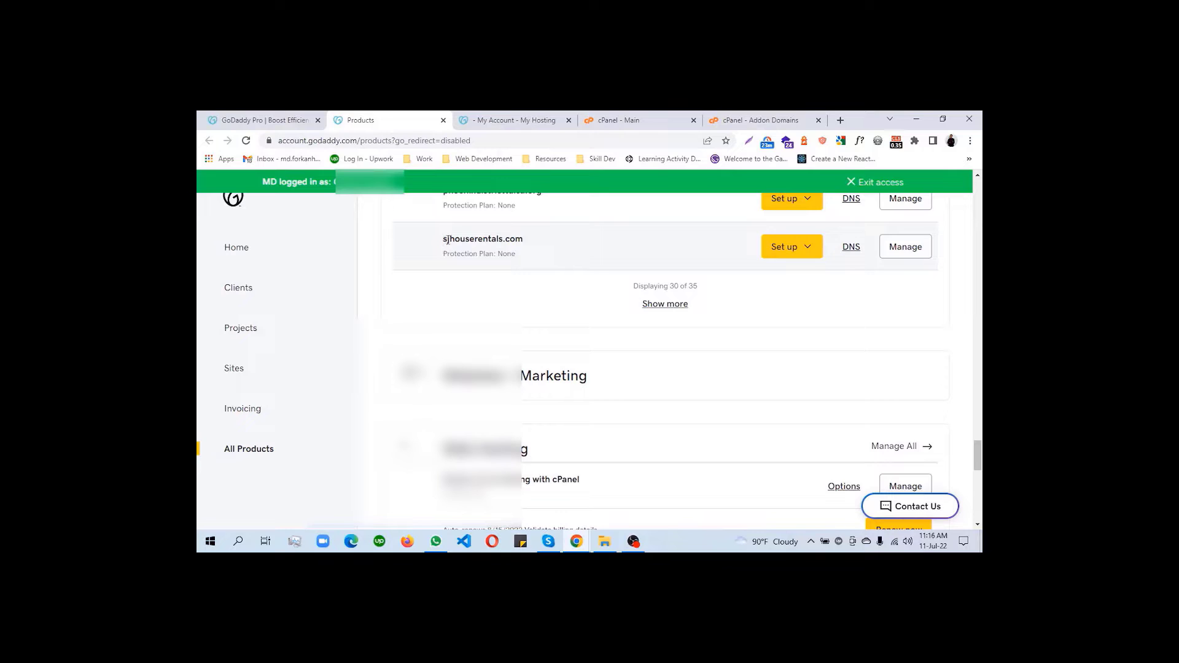
drag(442, 239, 524, 240)
key(ctrl+c)
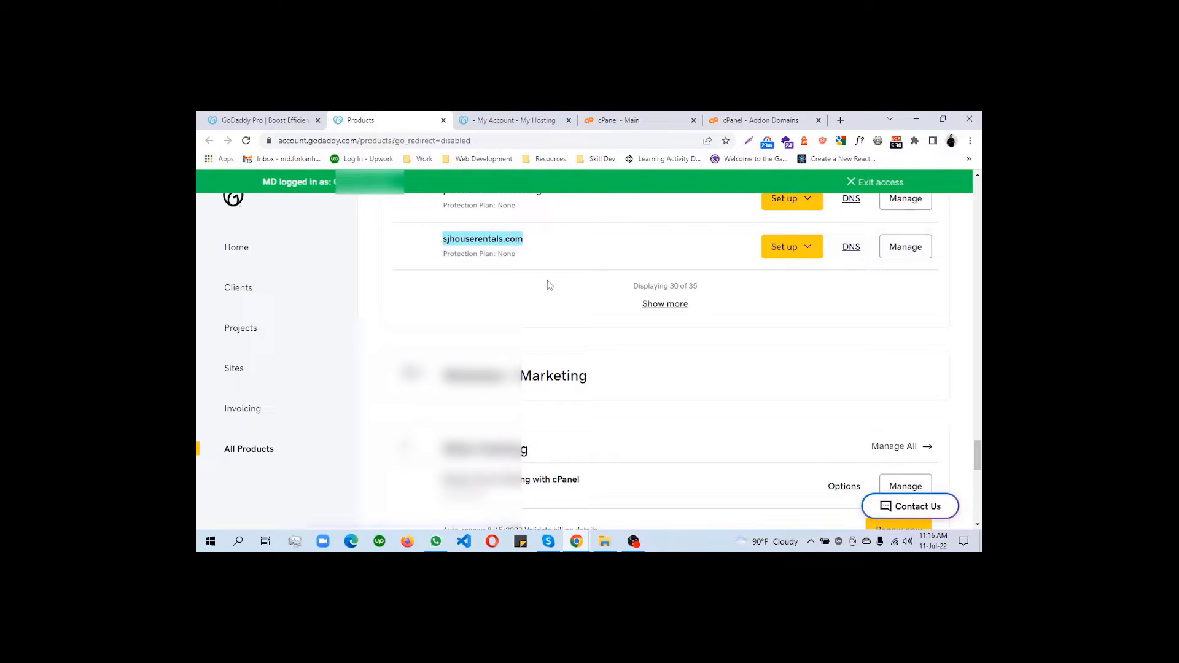
- Open the cPanel admin of the Web Hosting plan and go to its Addon Domains page
scroll(552, 283, down, 2)
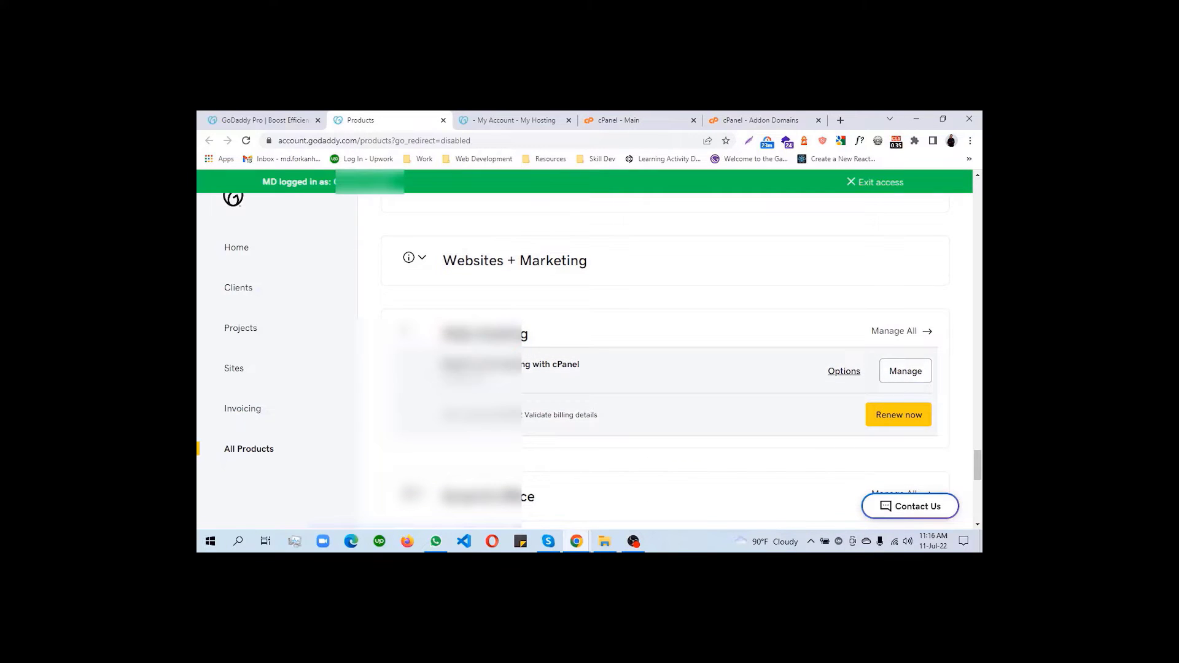
click(901, 374)
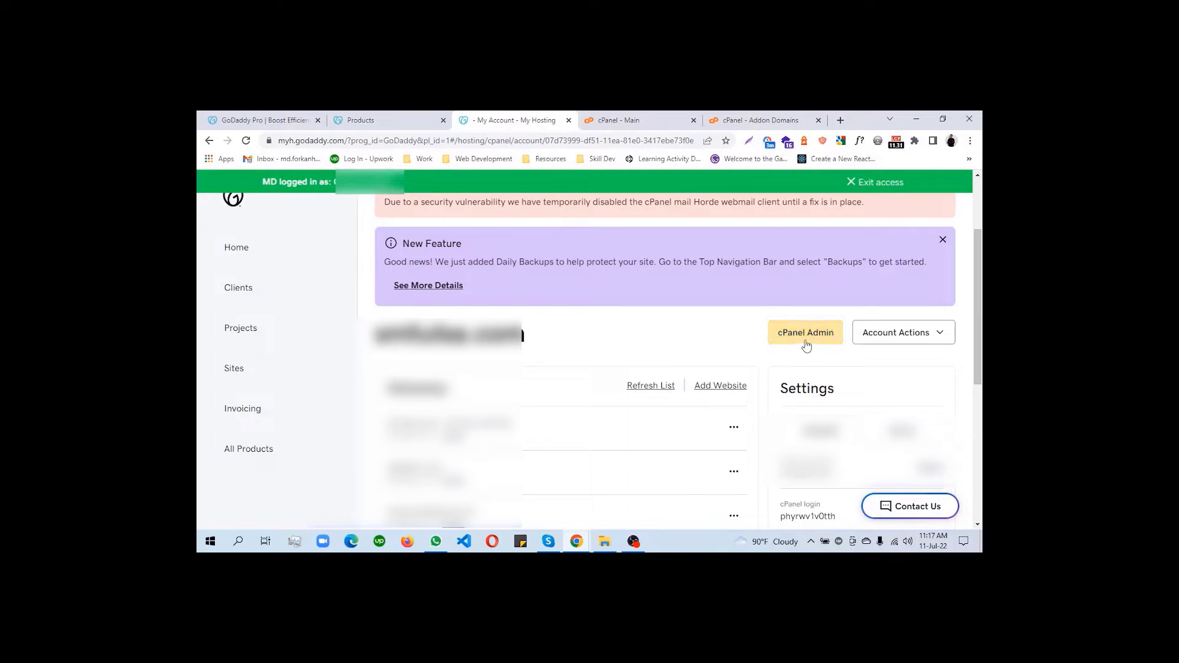
click(806, 336)
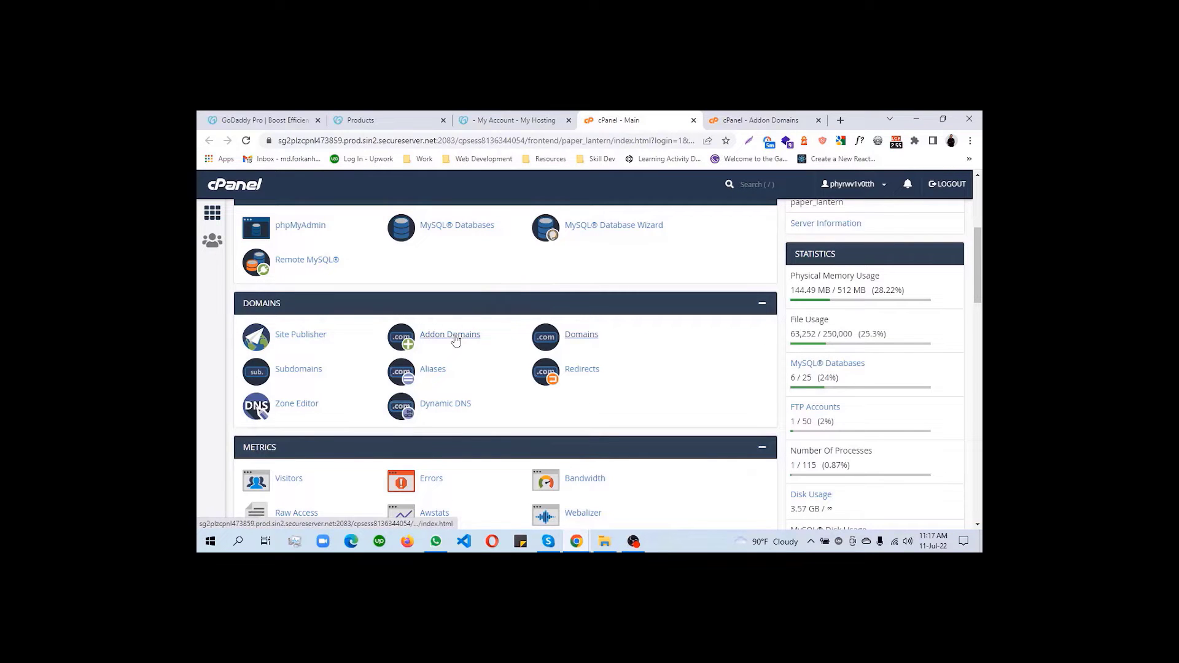
click(768, 118)
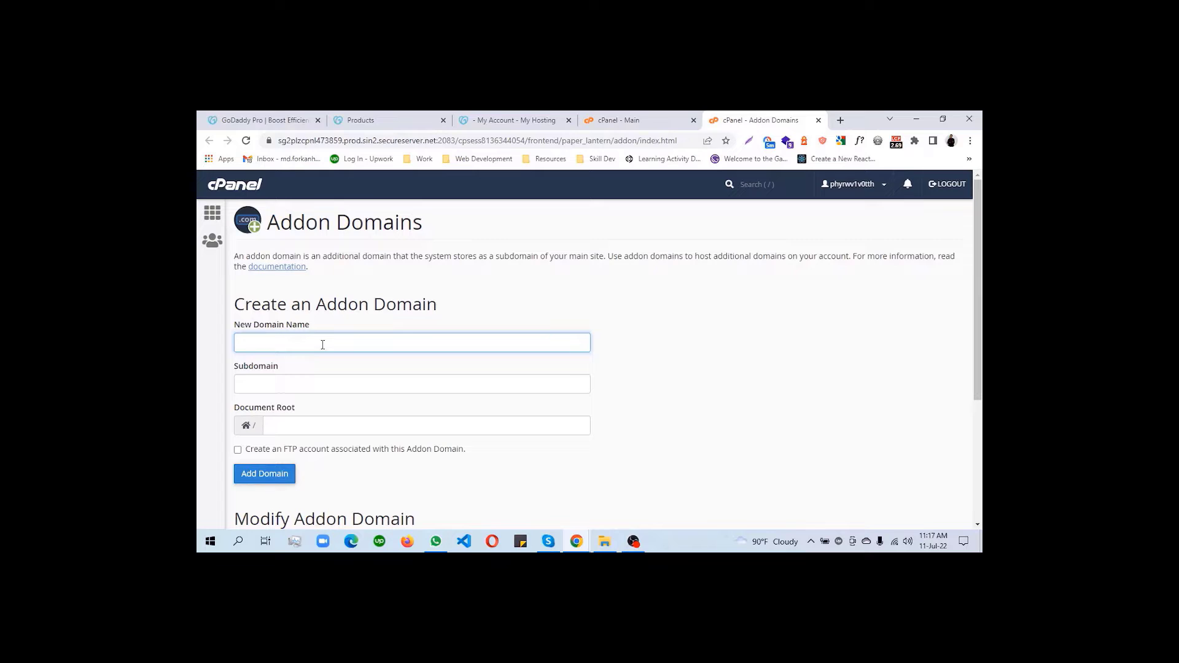
- Enter sjhouserentals.com as the new addon domain and check the filled-in subdomain and document root
key(ctrl+v)
click(698, 325)
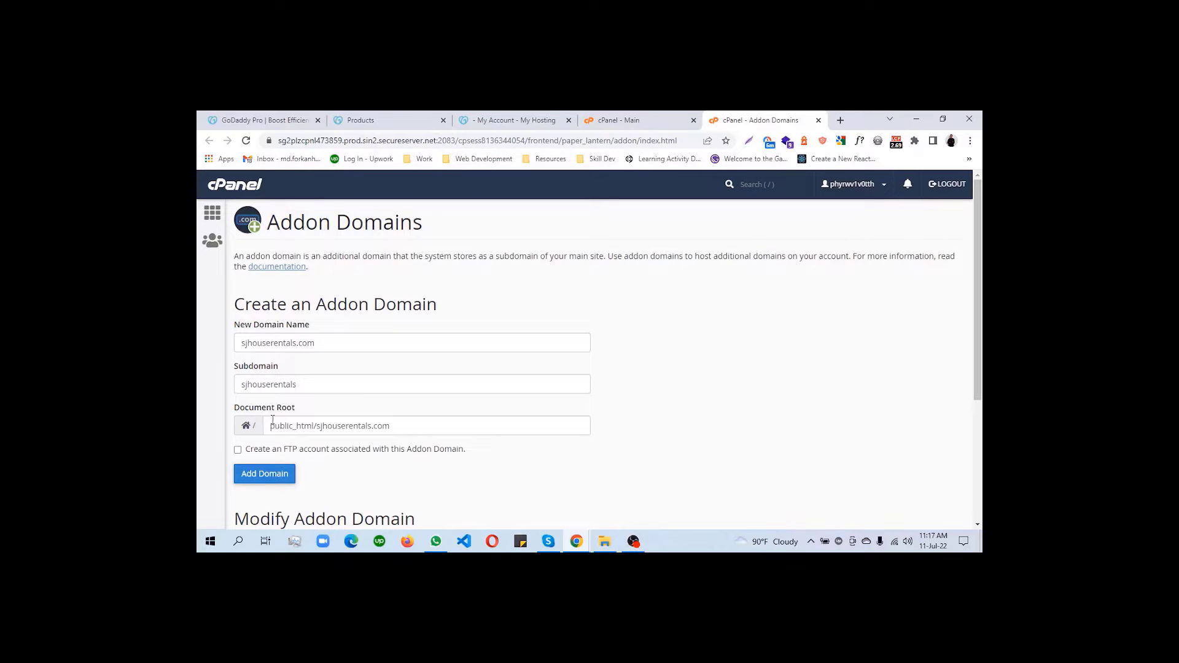
click(354, 426)
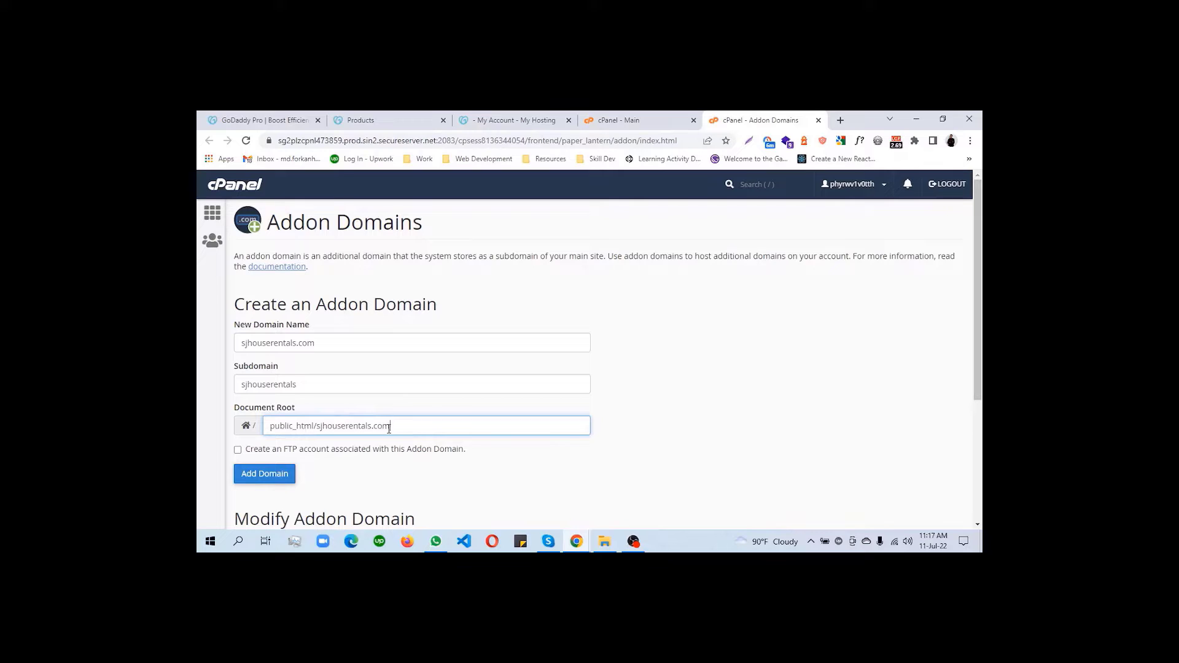
drag(402, 426, 317, 426)
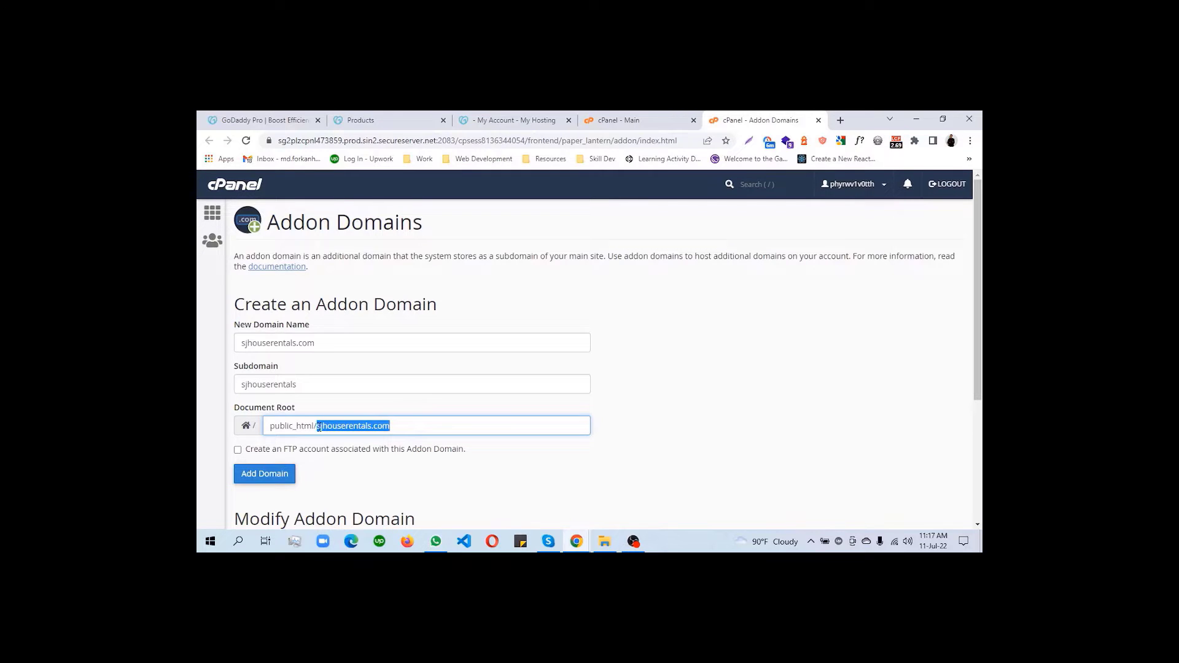
click(412, 429)
click(683, 415)
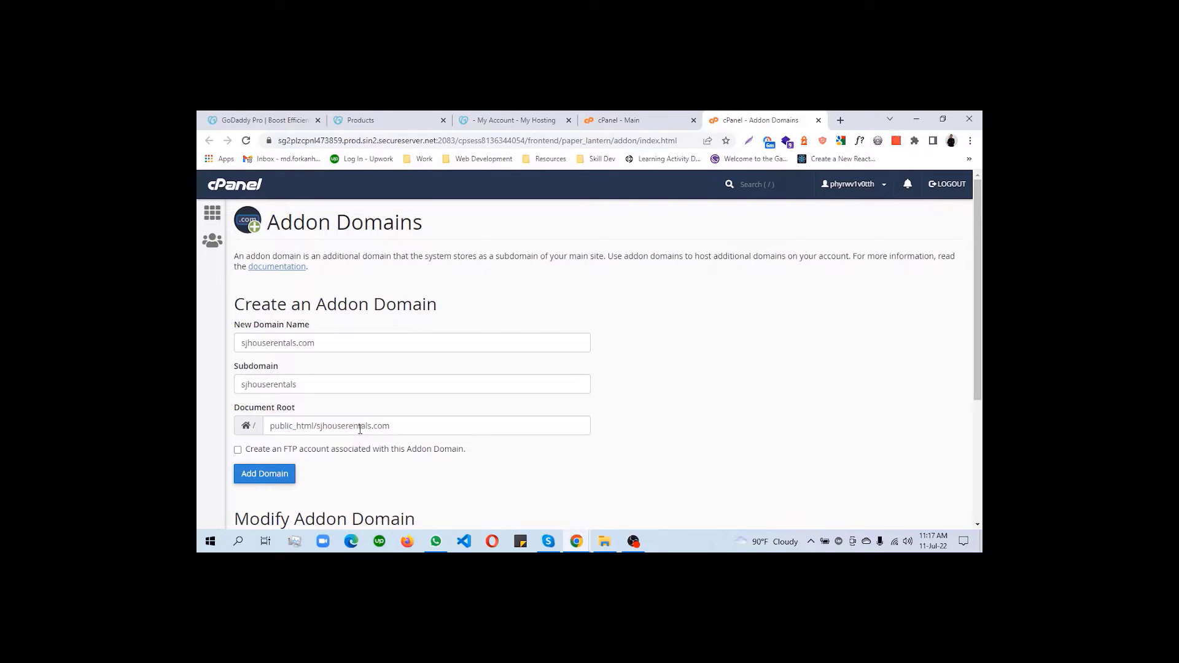
click(239, 450)
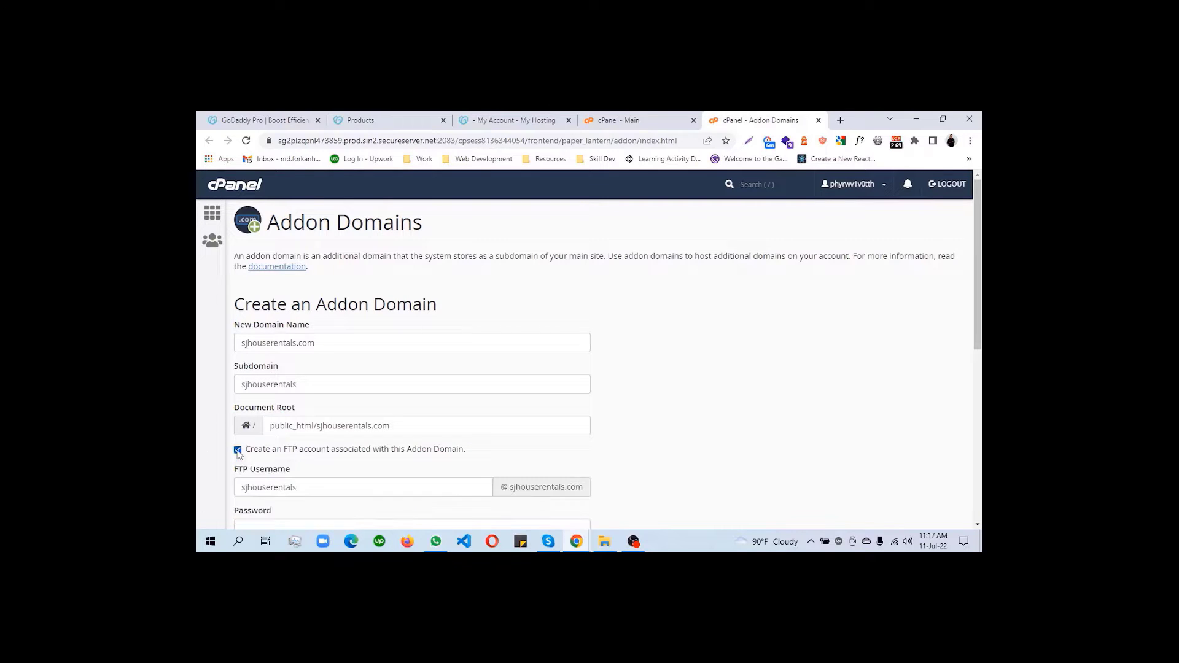
scroll(372, 462, down, 2)
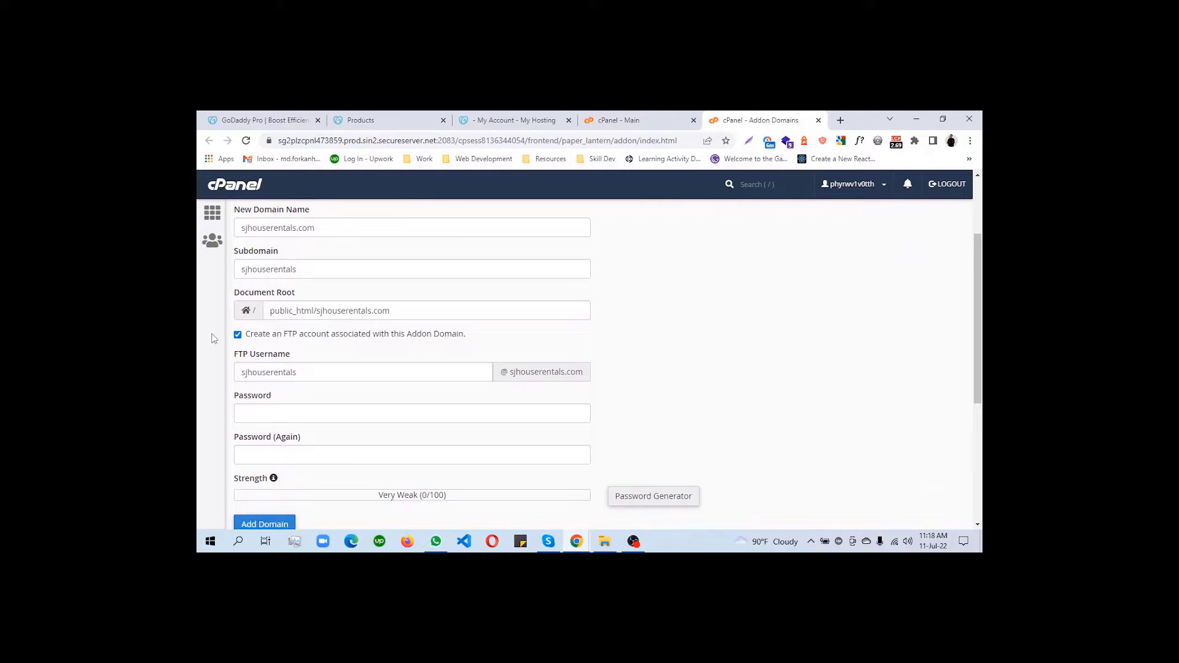
click(238, 336)
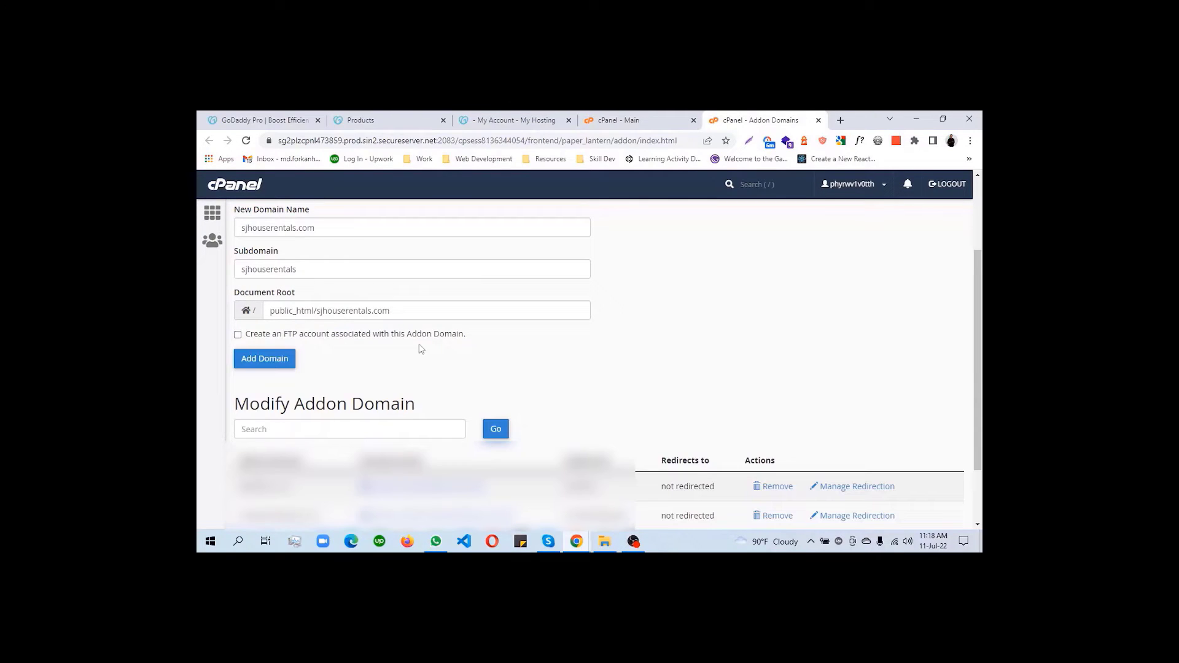
- Create the addon domain sjhouserentals.com and check its name in the result
scroll(432, 348, up, 1)
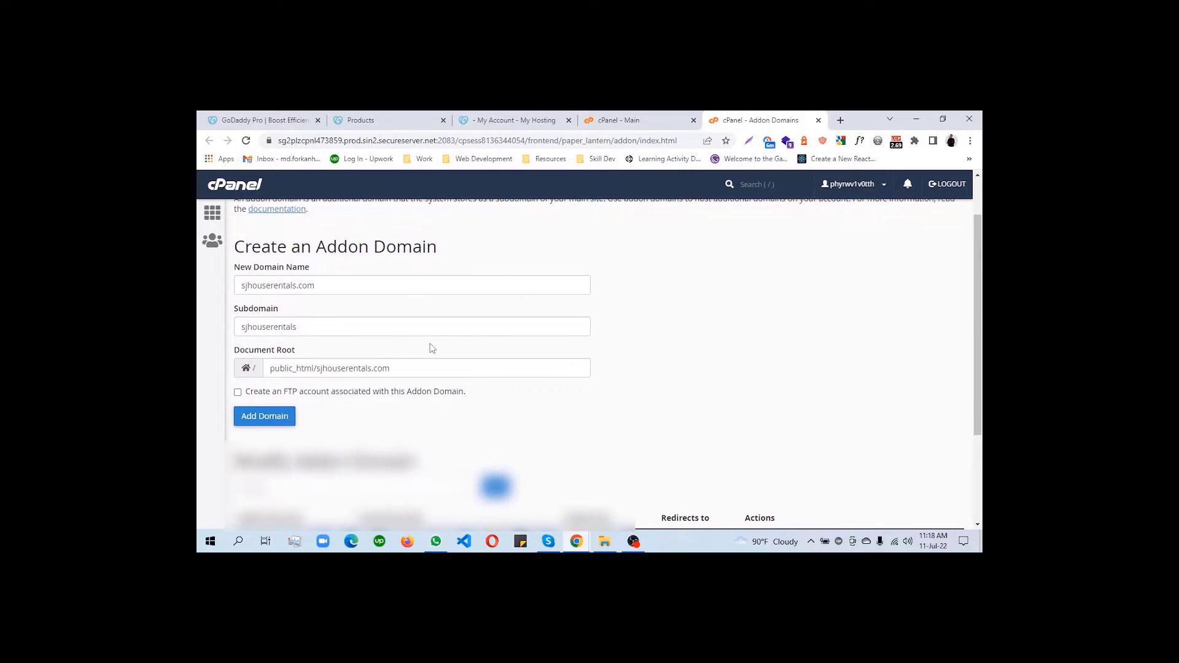
click(272, 417)
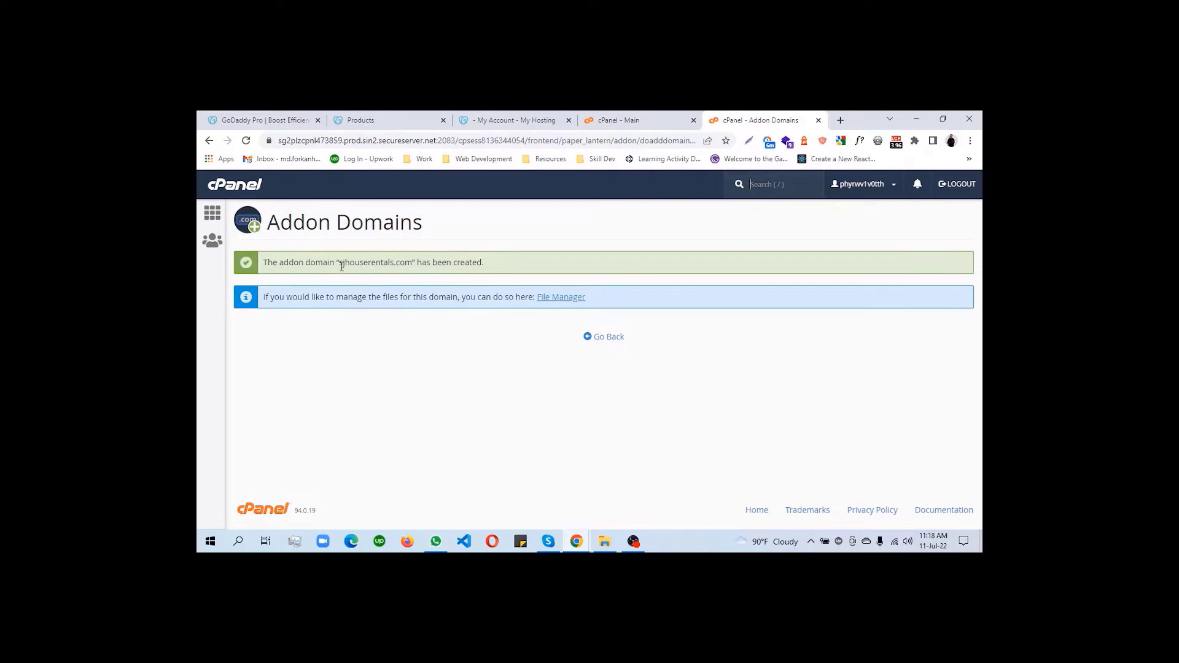
drag(340, 264, 408, 262)
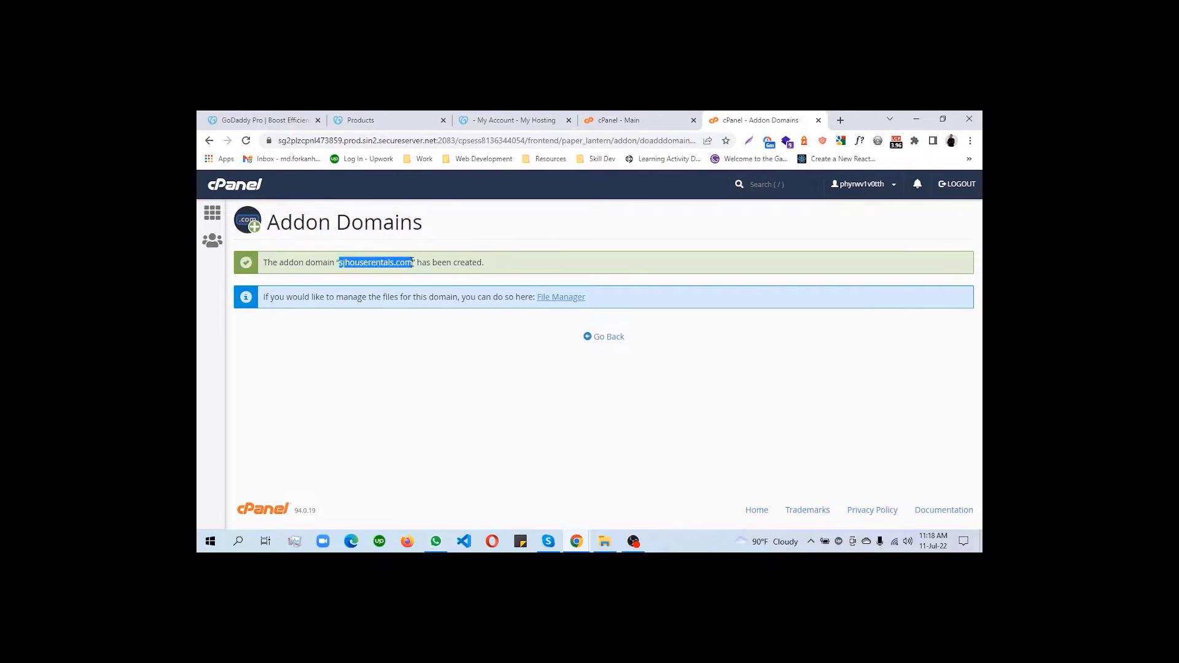
click(411, 263)
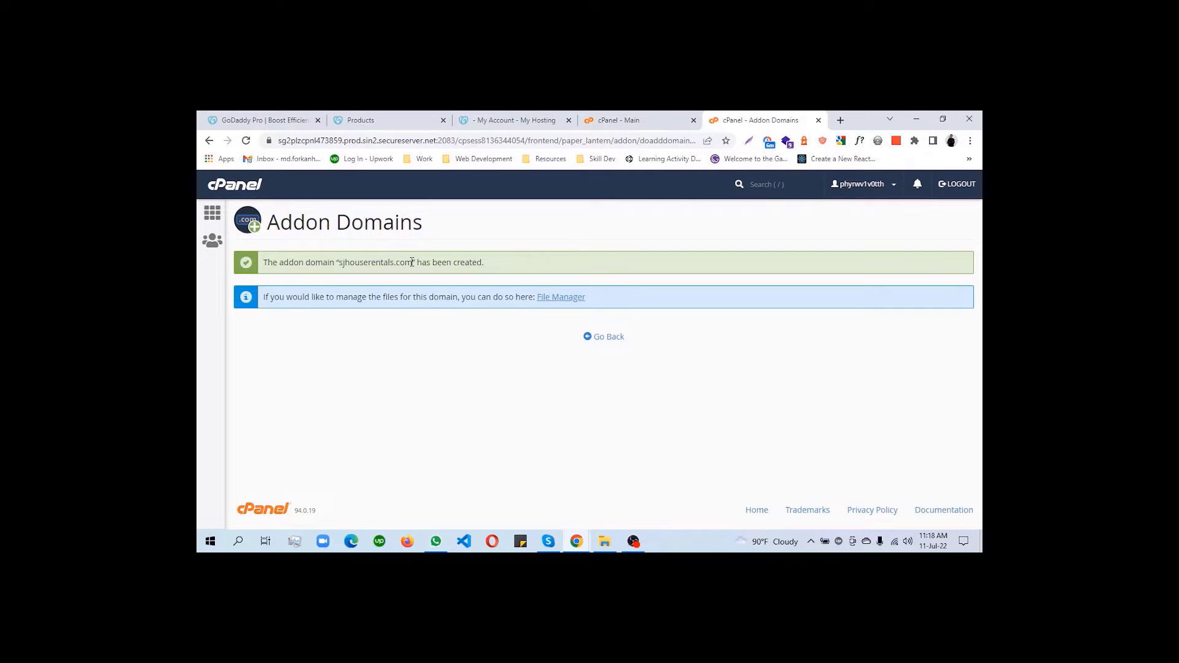
- Return to the cPanel main page, open the WordPress application in Installatron and start its installation form
click(610, 117)
scroll(485, 326, down, 5)
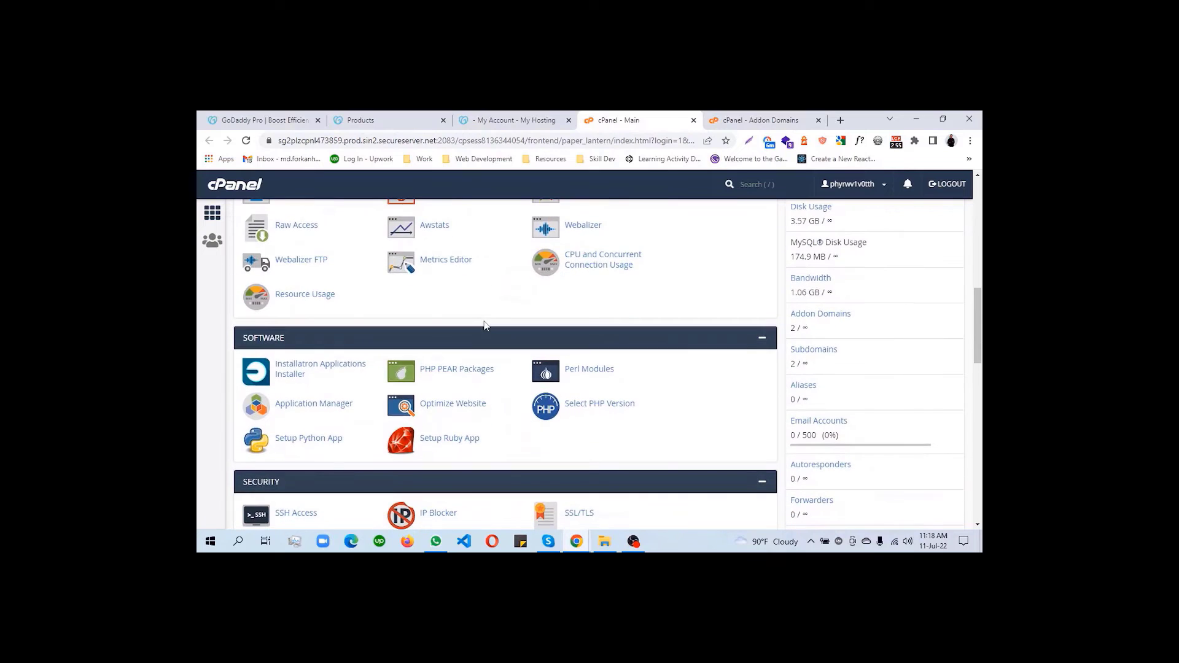
scroll(484, 326, down, 9)
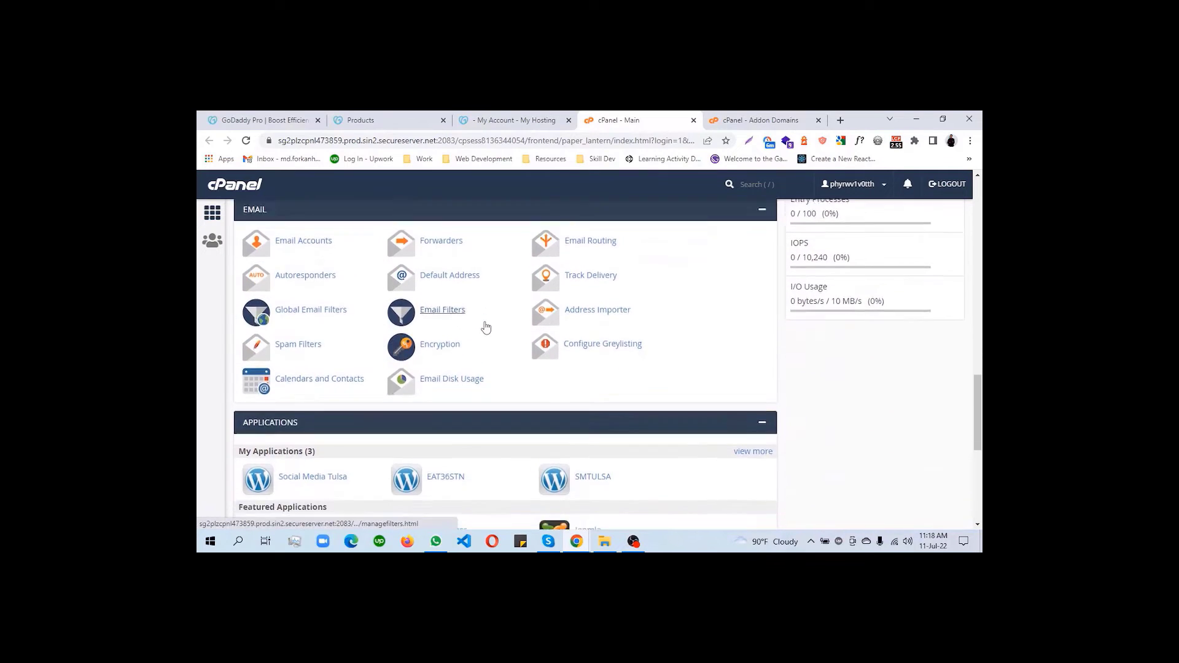
click(441, 316)
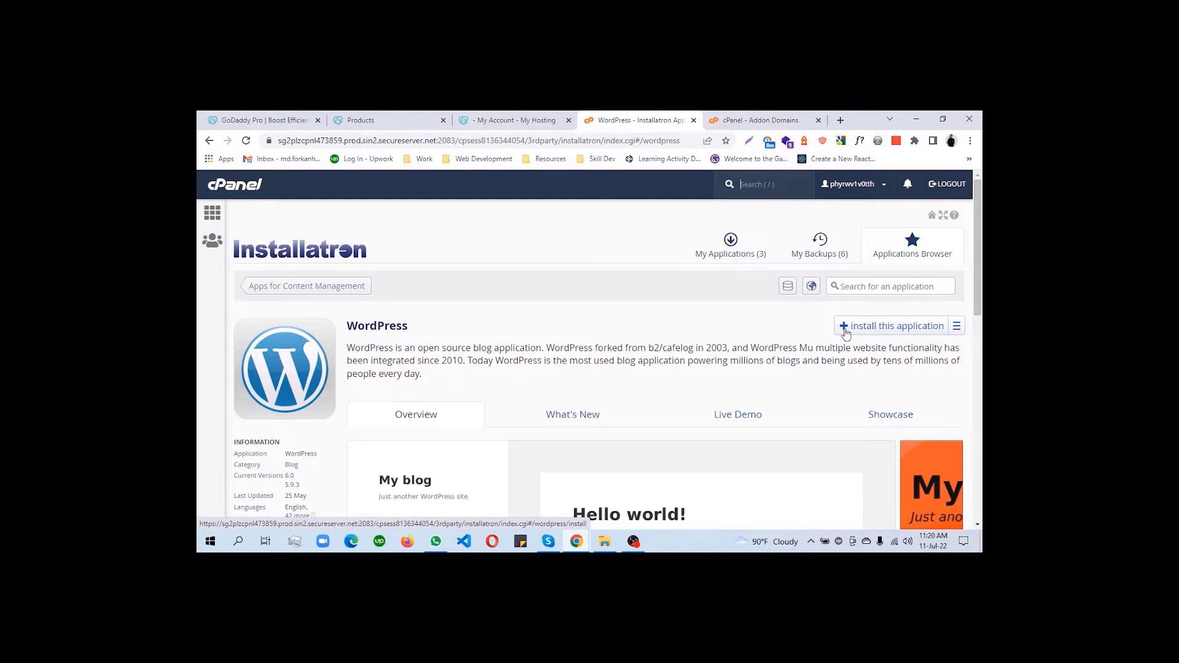
click(880, 330)
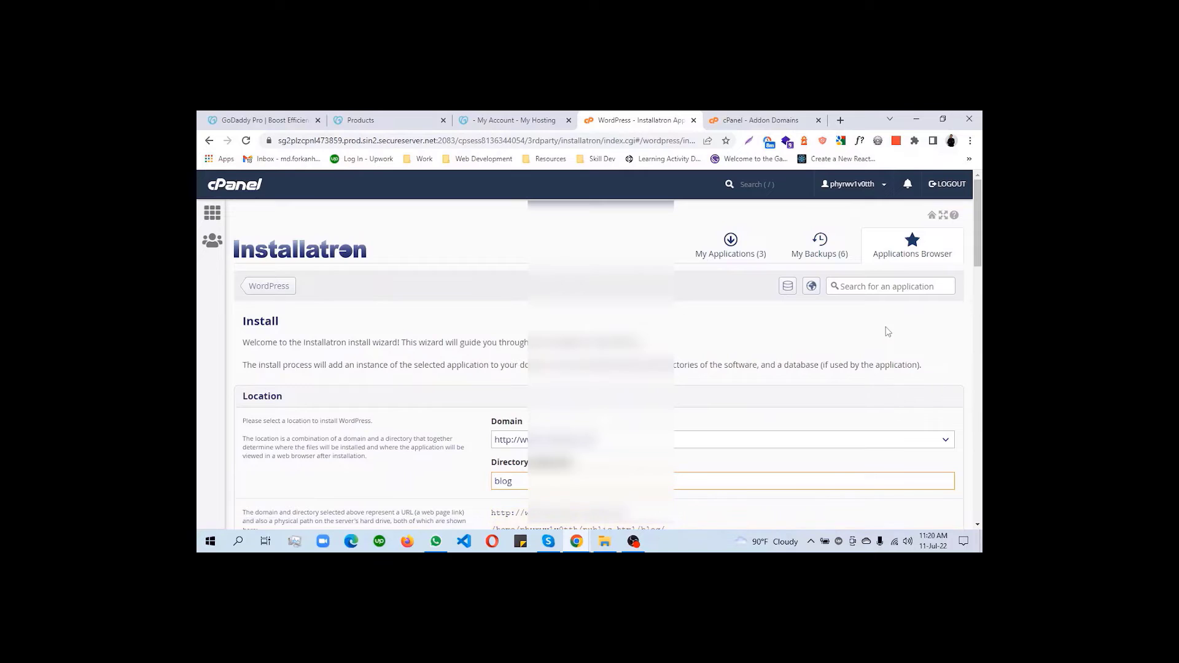
scroll(829, 326, down, 3)
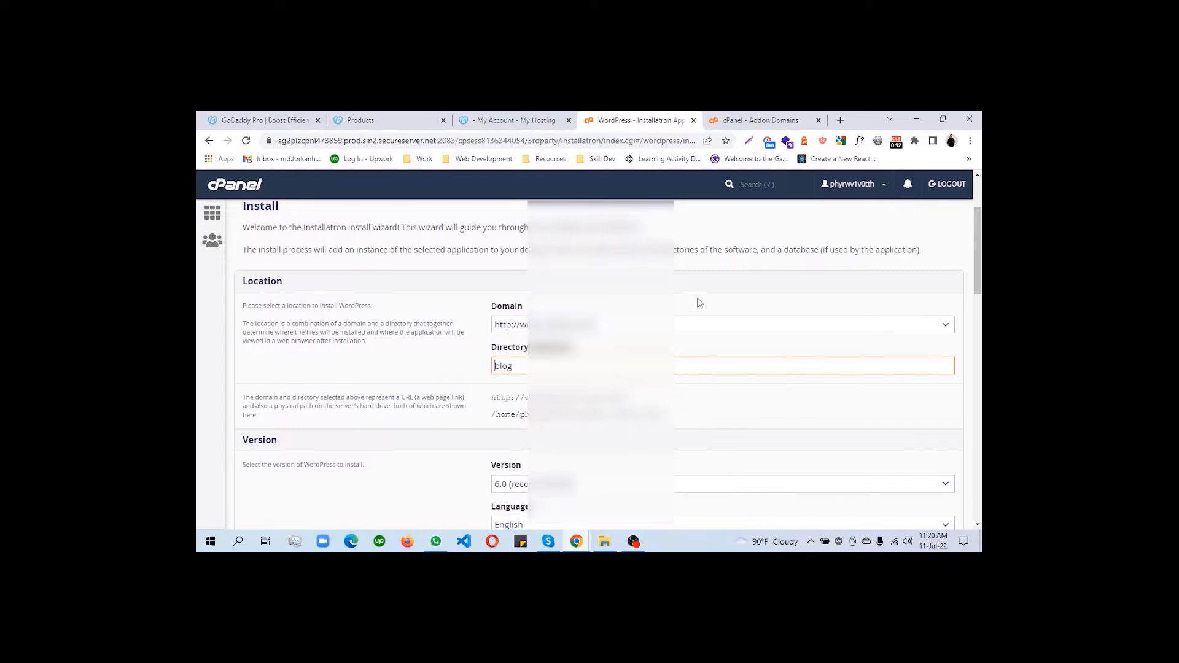
click(755, 120)
click(618, 119)
click(737, 324)
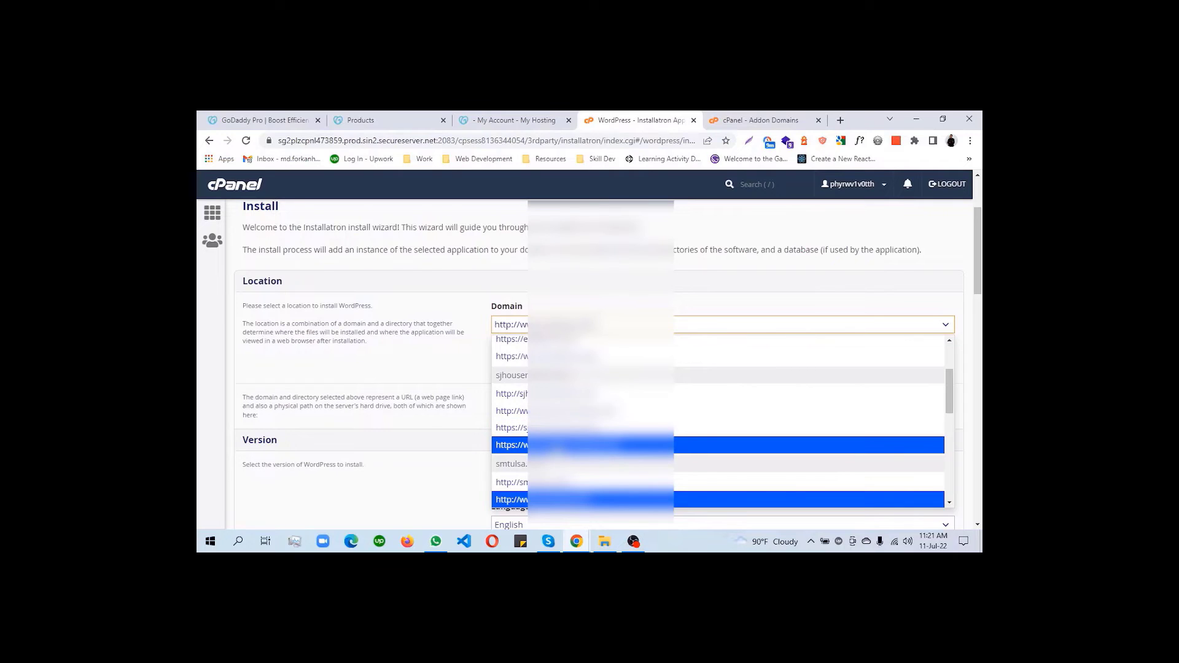
click(514, 445)
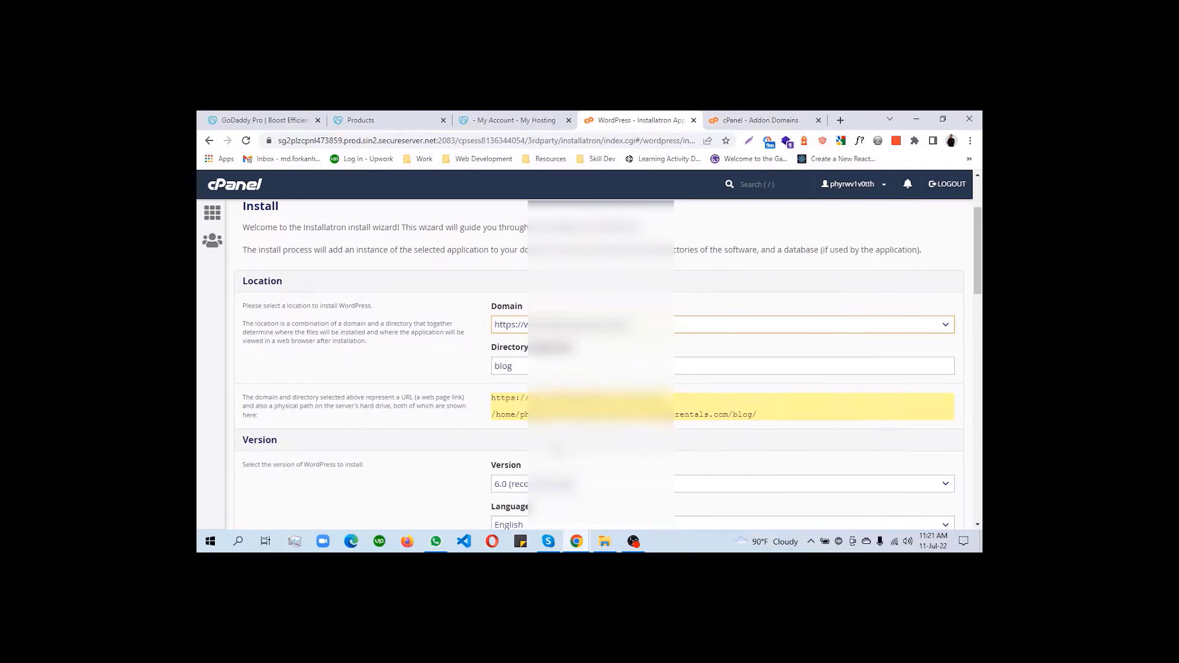
- Try wp and newwp as the WordPress installation directory
click(518, 365)
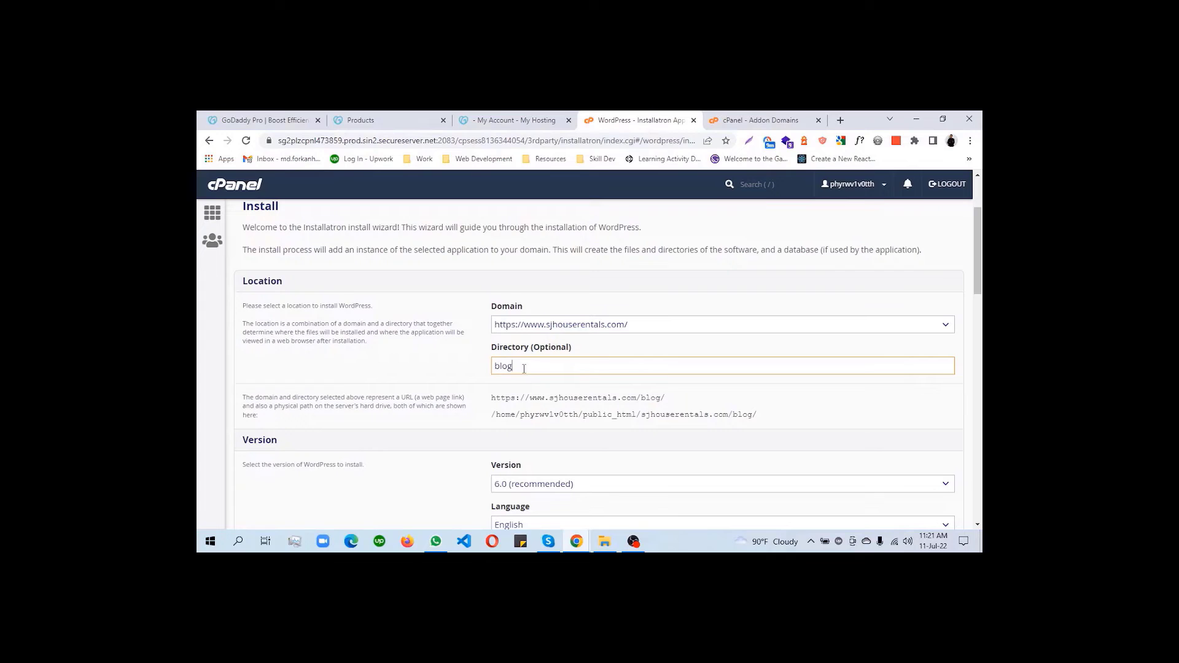
drag(521, 367, 494, 366)
text(wp)
double_click(499, 366)
click(511, 365)
drag(510, 366, 491, 369)
click(517, 365)
key(BackSpace)
text(newwp)
- Clear the optional directory so that WordPress installs directly at the domain root
drag(524, 366, 470, 368)
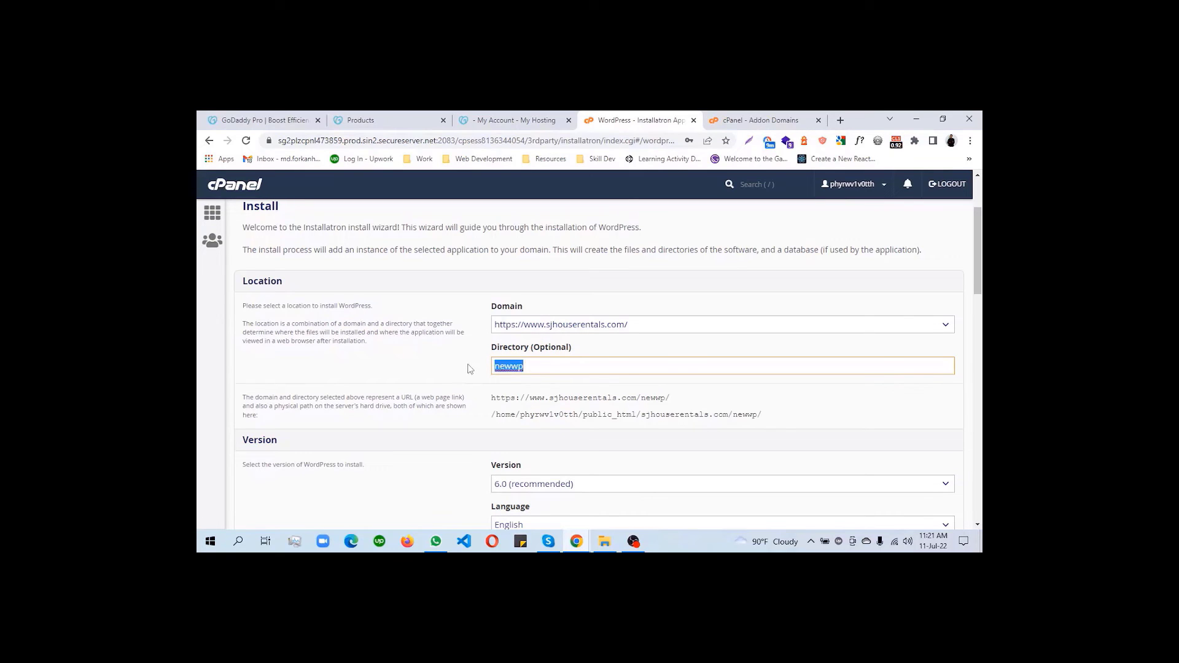
key(BackSpace)
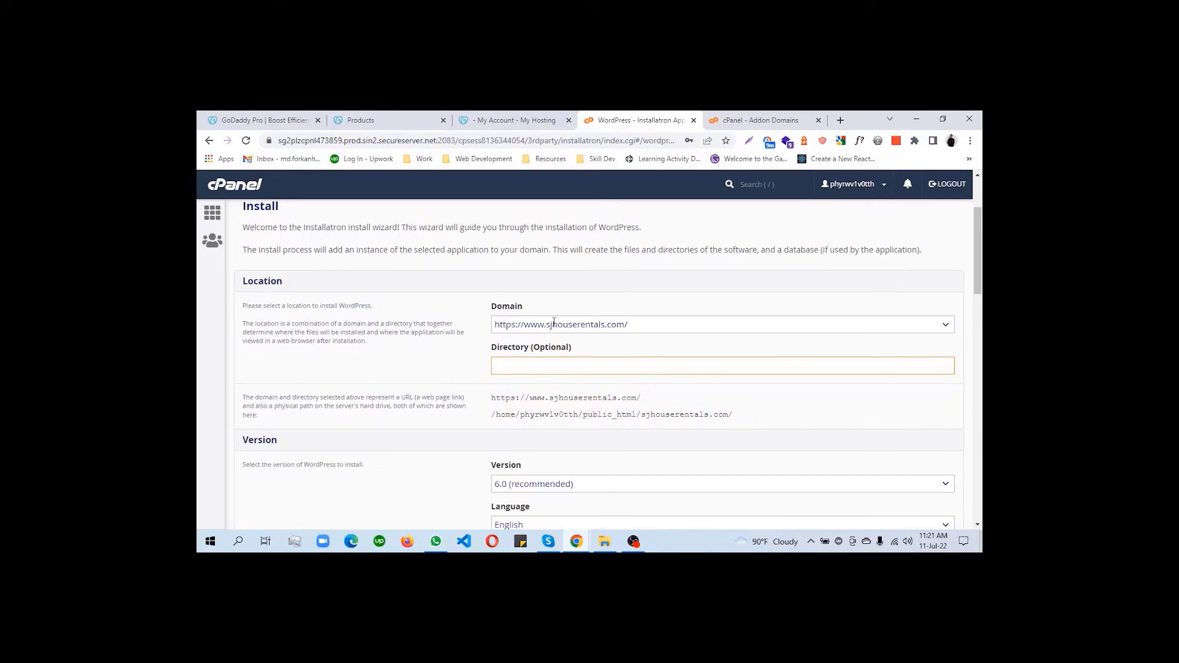
click(468, 324)
- Review the available WordPress versions, the language and the license agreement options of the installation
scroll(477, 320, down, 1)
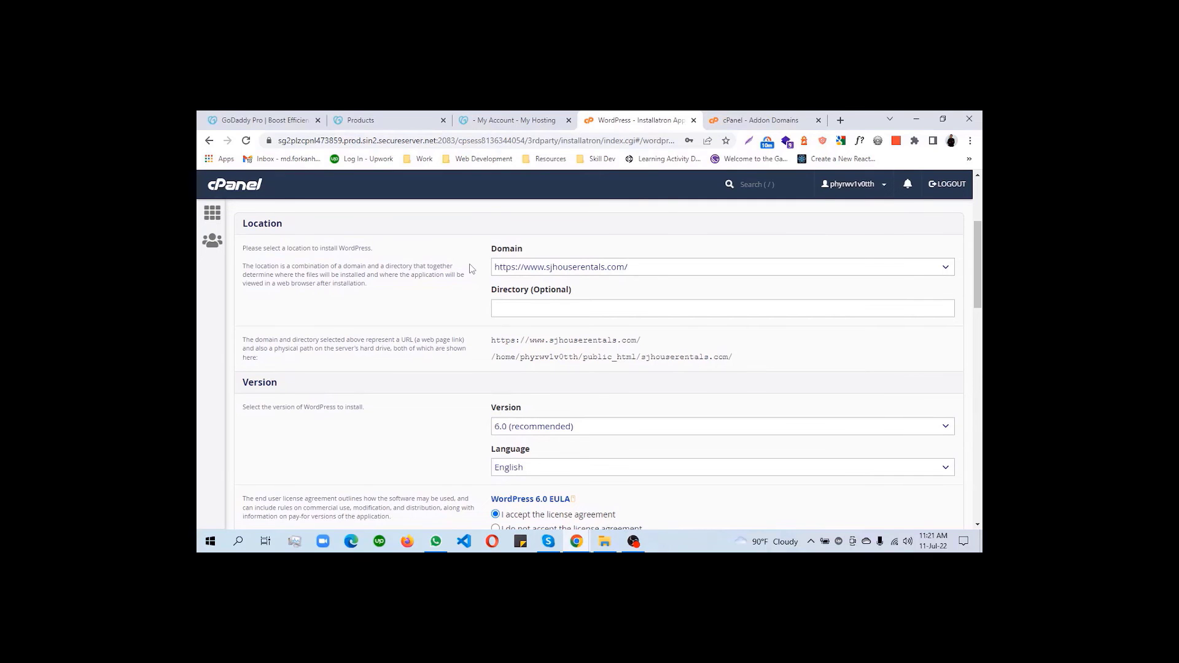
scroll(469, 268, down, 2)
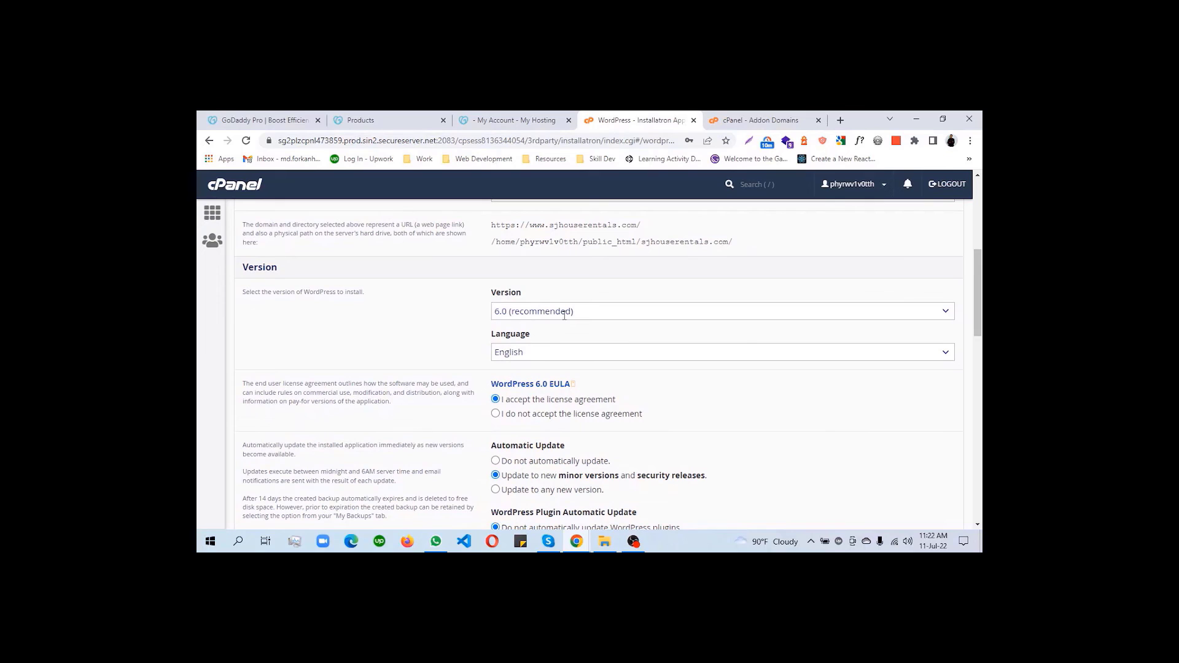
click(948, 311)
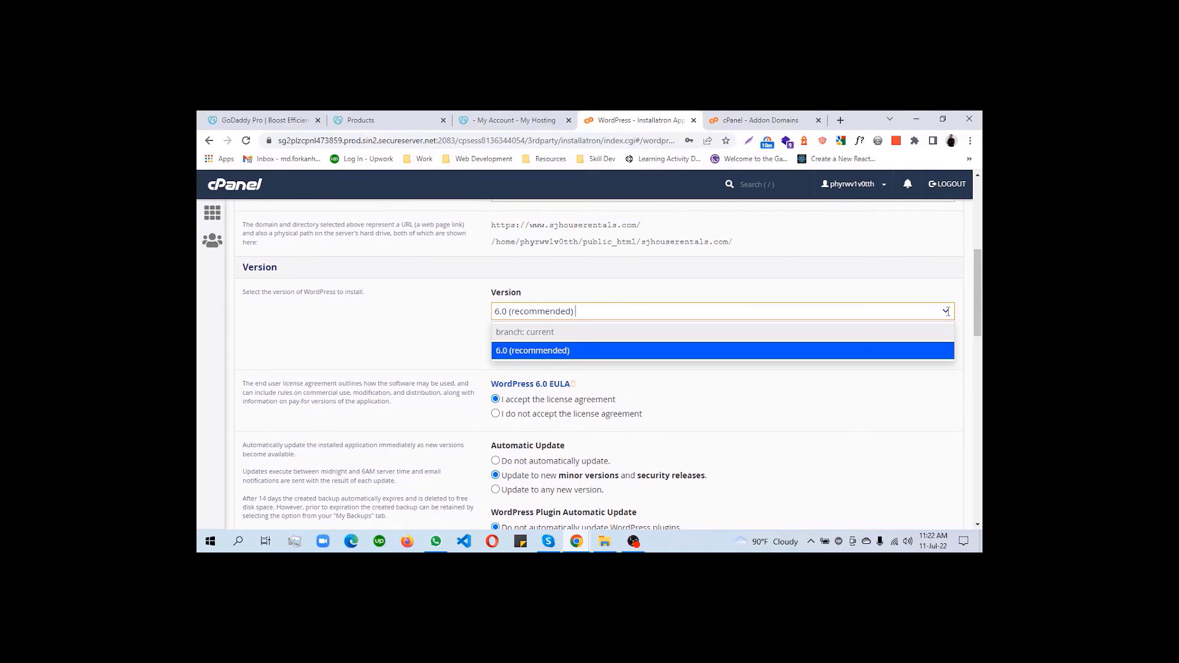
click(948, 311)
scroll(410, 300, down, 2)
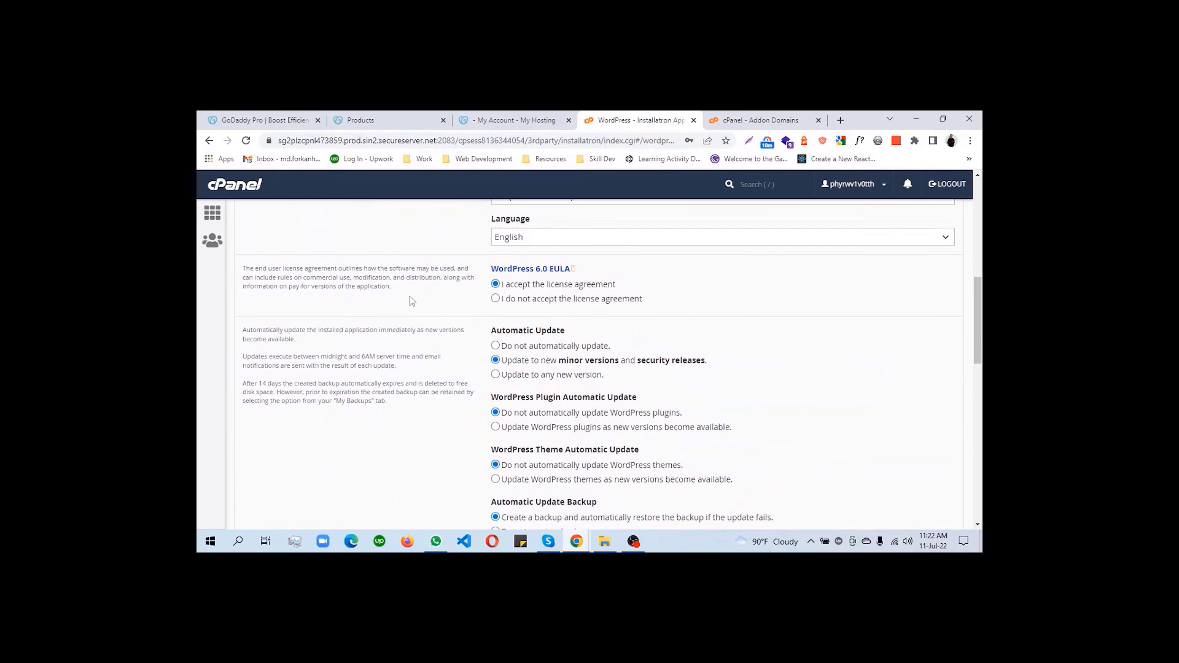
scroll(617, 297, down, 1)
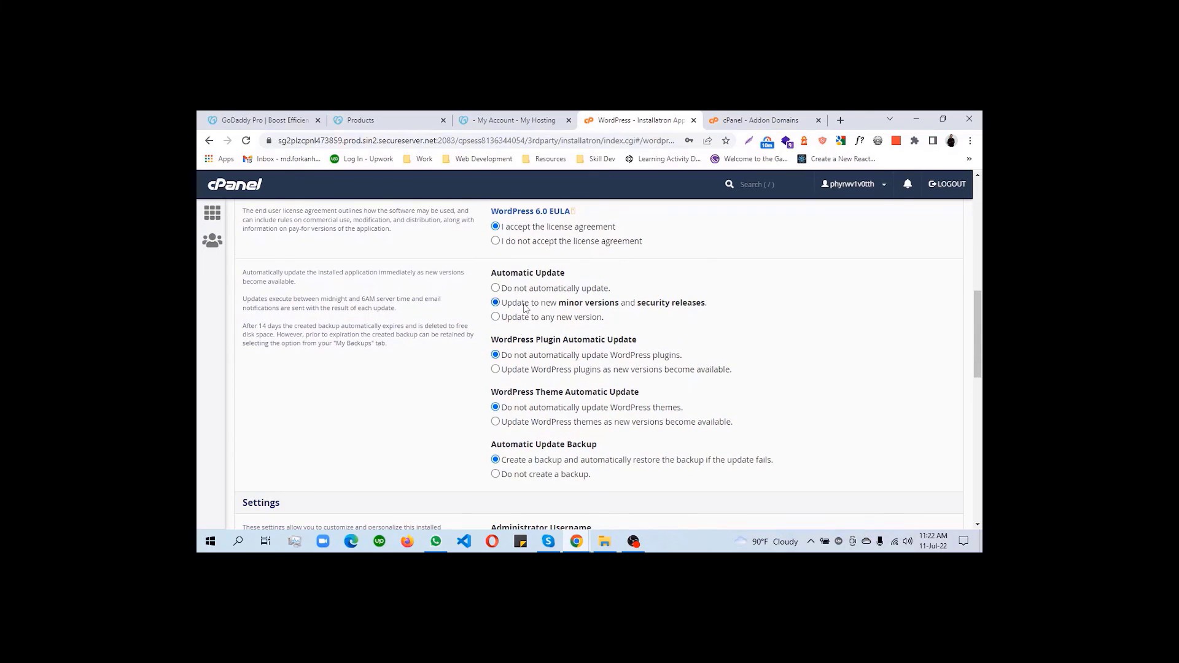
- Set automatic updates to new minor versions and security releases, and review the plugin, theme and backup options
click(497, 288)
click(537, 302)
scroll(526, 300, down, 1)
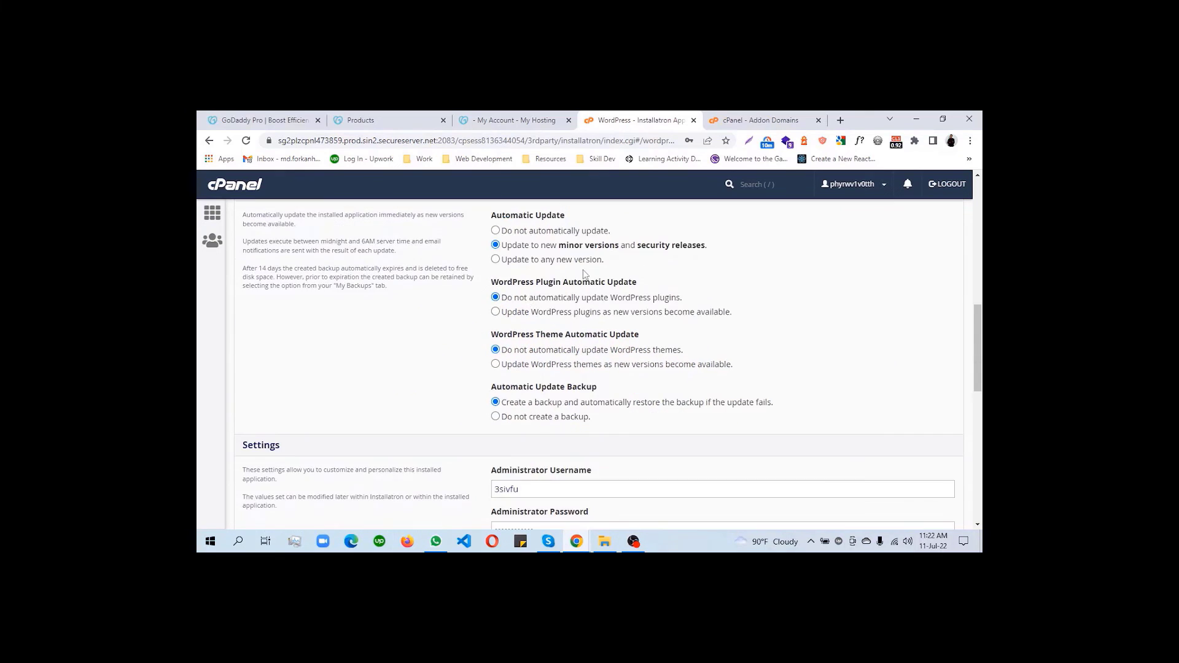
scroll(523, 356, down, 1)
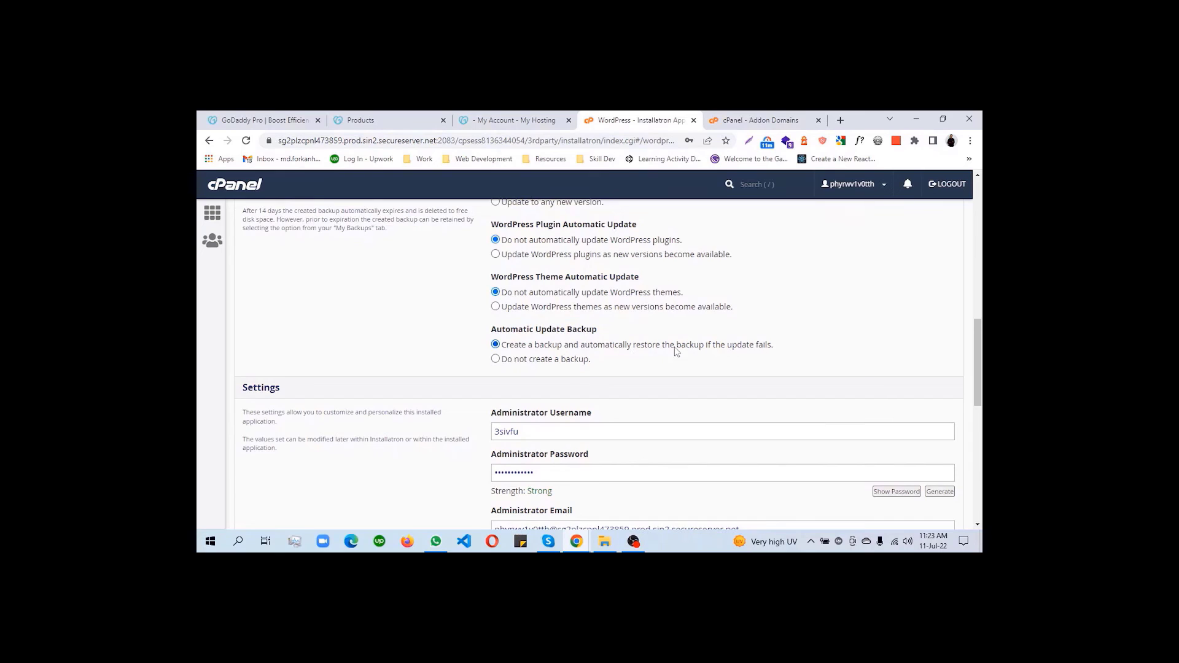
- Set the WordPress administrator username to sjadmin
scroll(608, 257, down, 3)
drag(608, 258, 486, 263)
text(sjadmin)
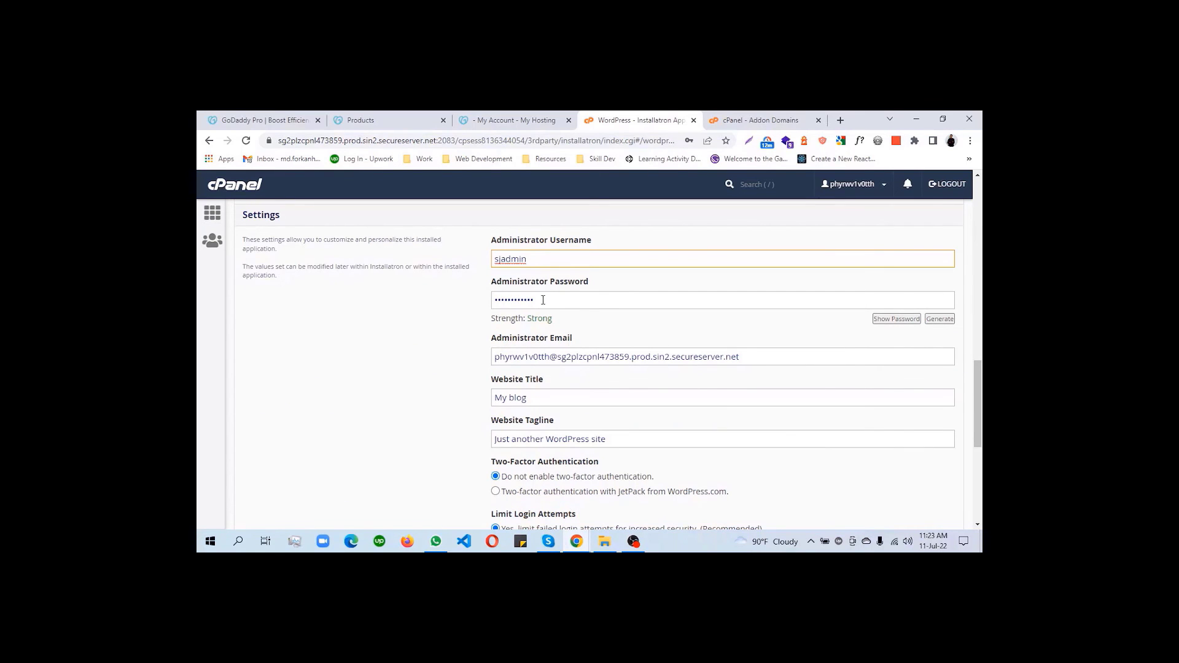
- Generate a new WordPress administrator password and choose not to limit failed login attempts
click(937, 320)
drag(536, 301, 507, 300)
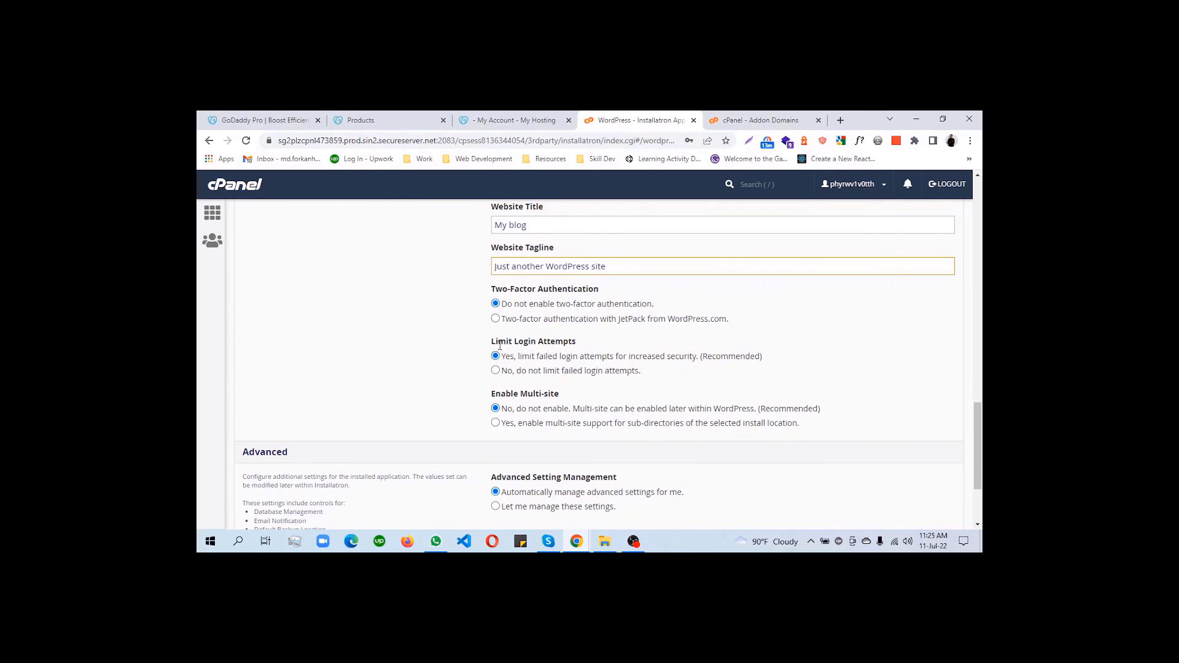
click(495, 370)
scroll(556, 352, down, 1)
scroll(624, 314, down, 1)
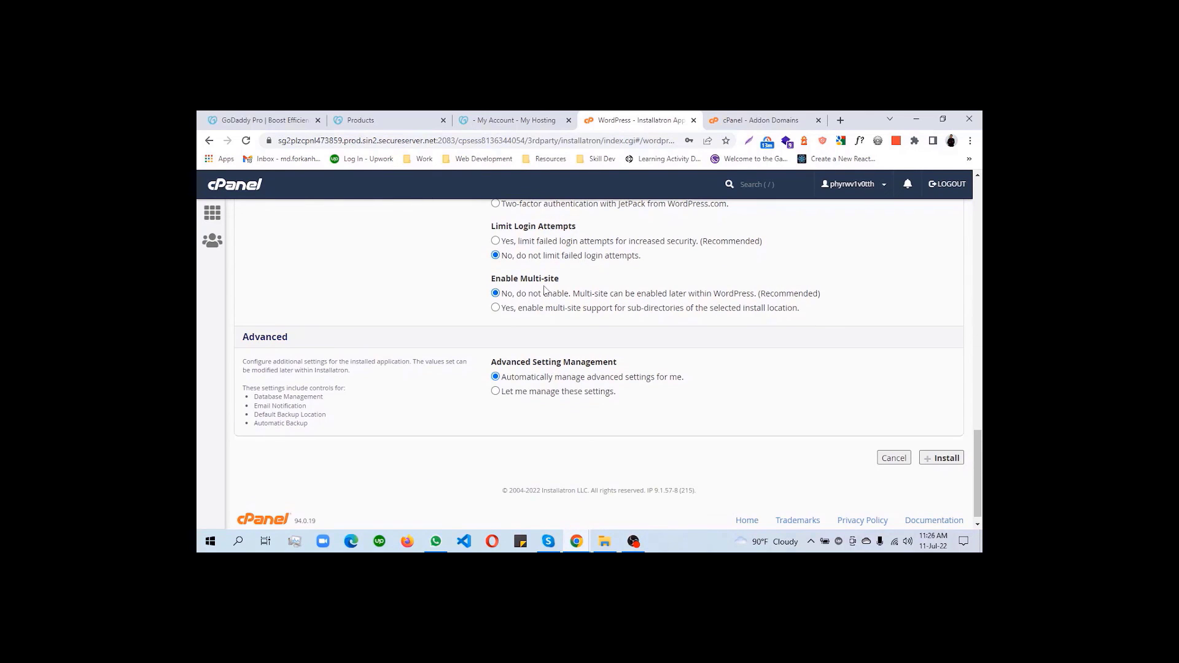
scroll(752, 301, down, 1)
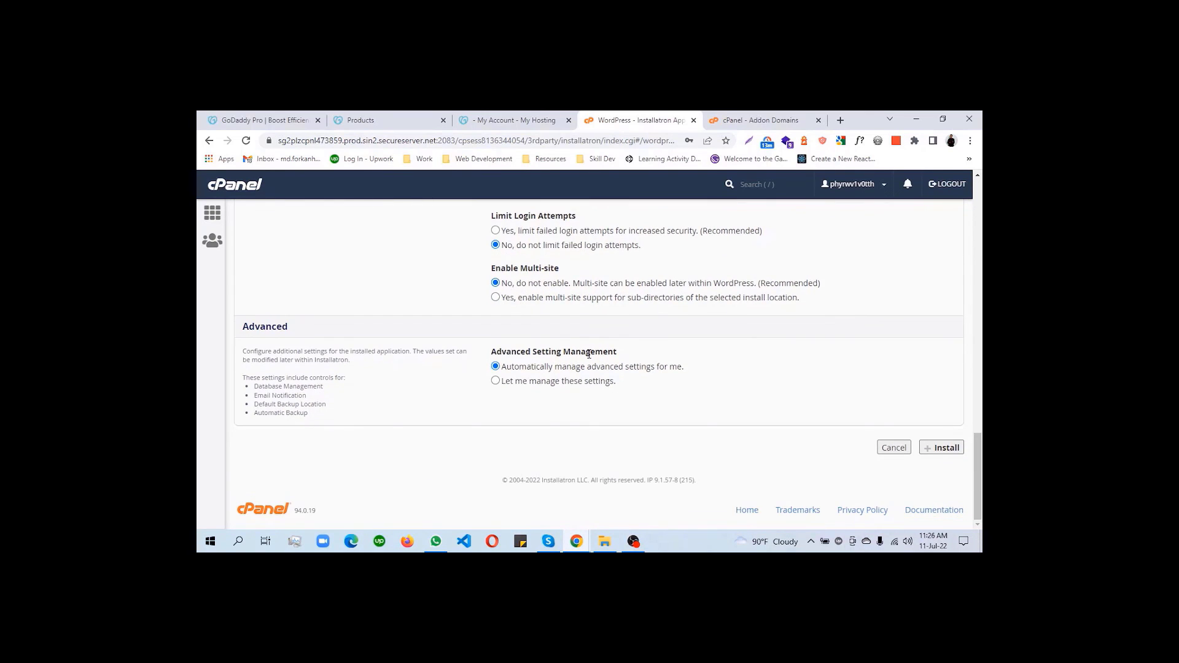
- Install WordPress with these settings and save the administrator login in the browser's password manager
click(946, 450)
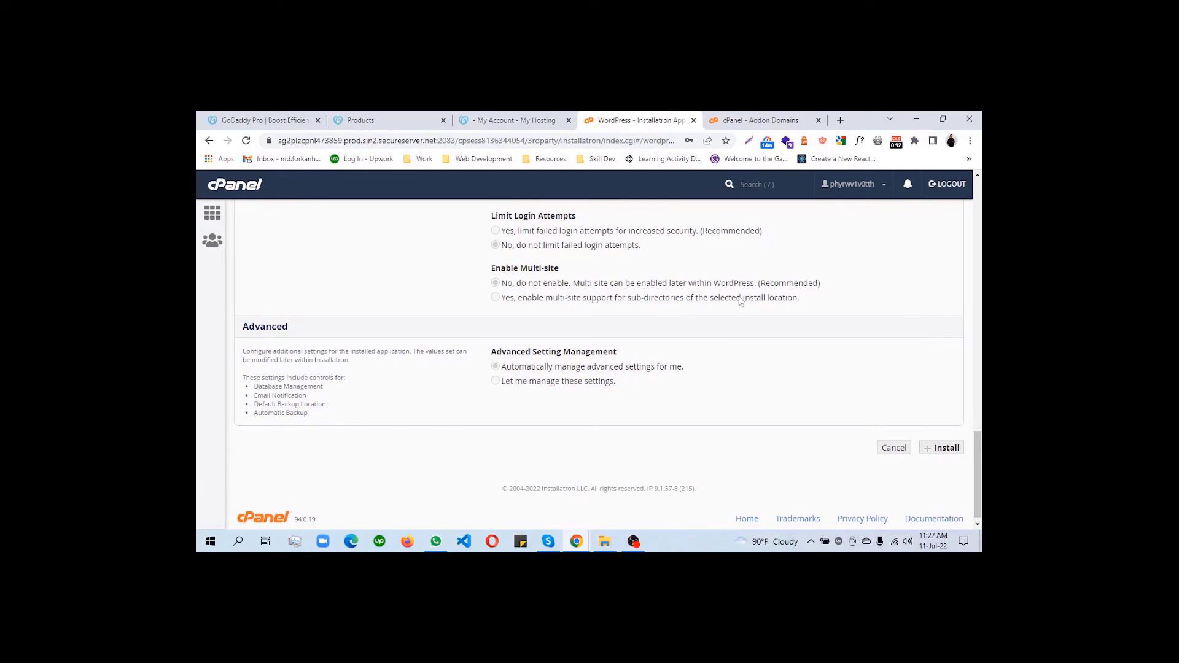
scroll(739, 296, down, 1)
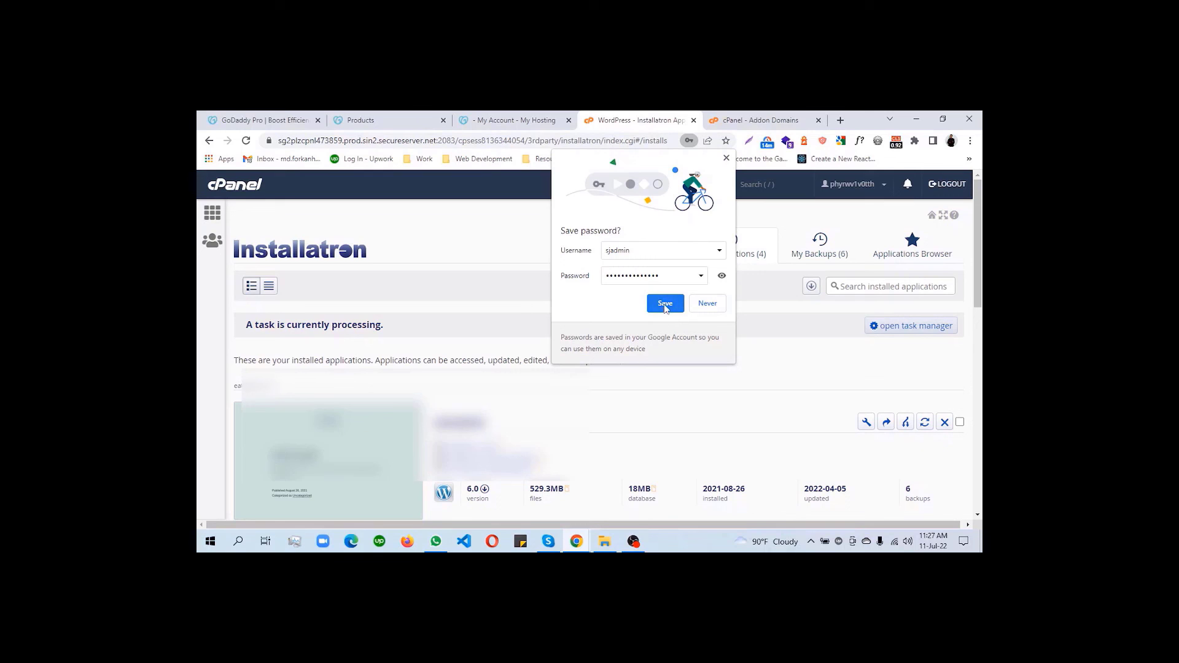
click(665, 303)
scroll(651, 343, down, 4)
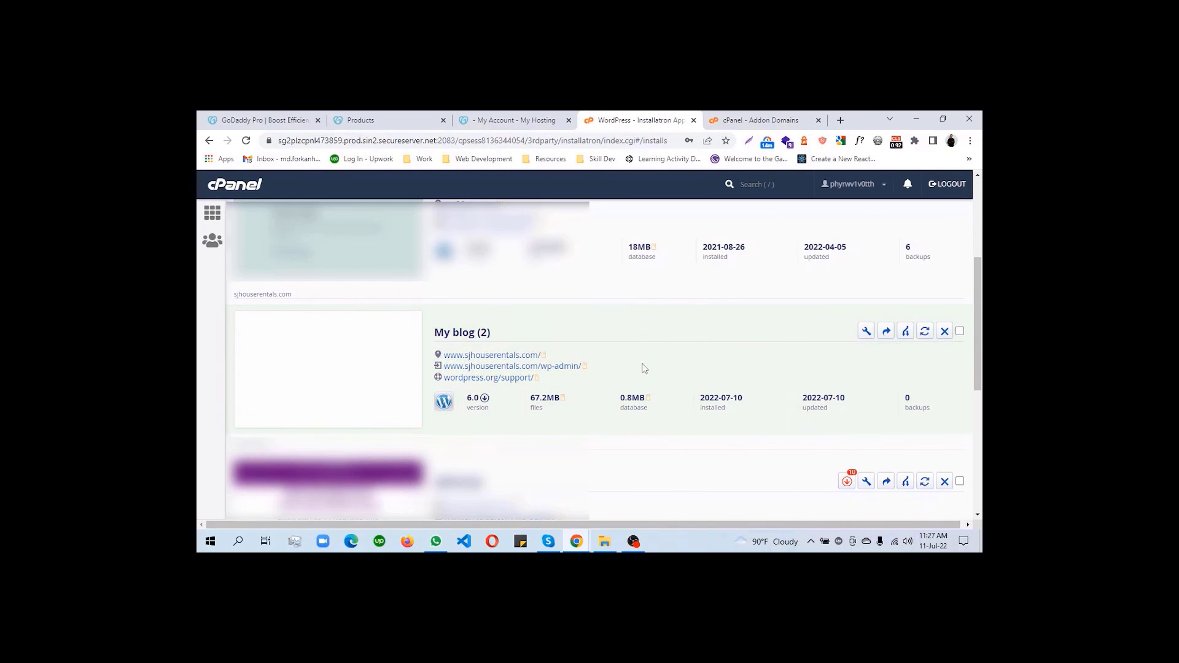